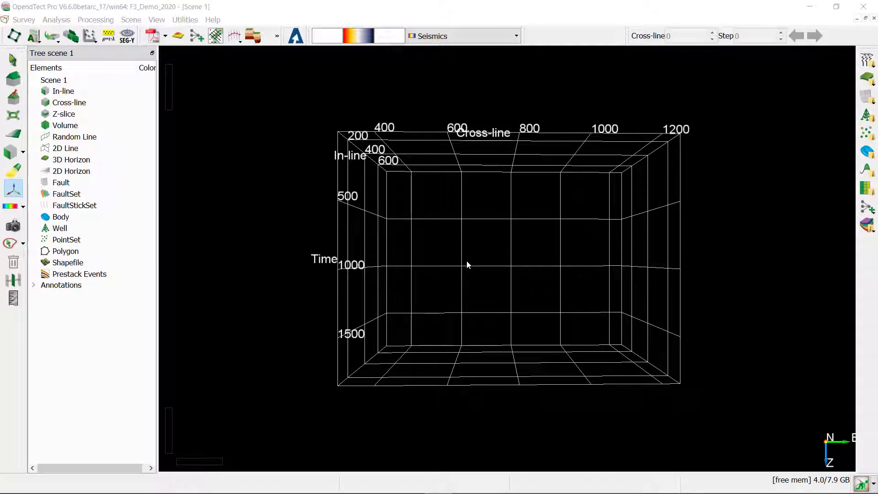
# Add the default dip-steered seismic in-line to the scene at in-line 250 and frame its top.
pyautogui.rightClick(56, 92)
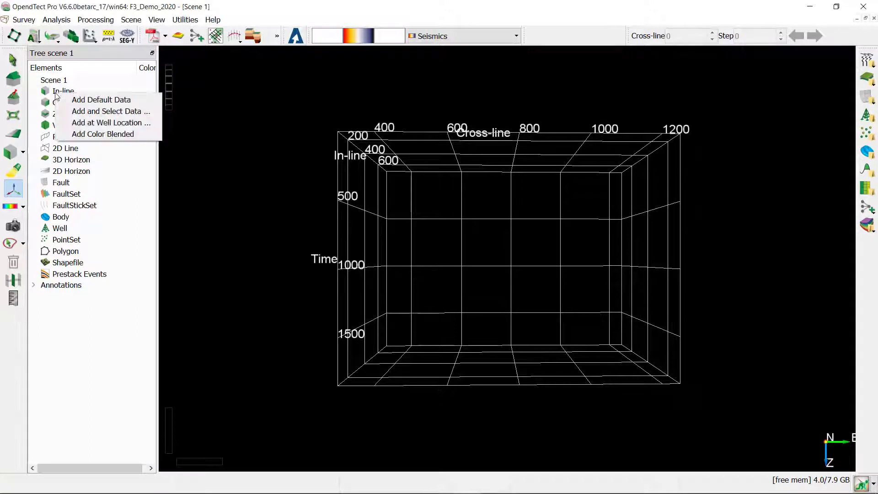
pyautogui.click(75, 101)
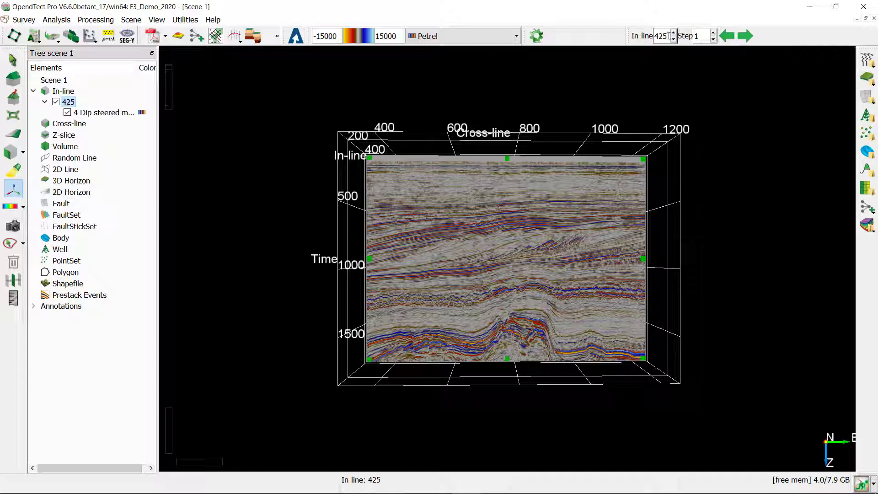
pyautogui.doubleClick(661, 36)
pyautogui.write('250')
pyautogui.press('Return')
pyautogui.scroll(3, 623, 239)
pyautogui.moveTo(624, 239); pyautogui.dragTo(637, 254, button='middle')
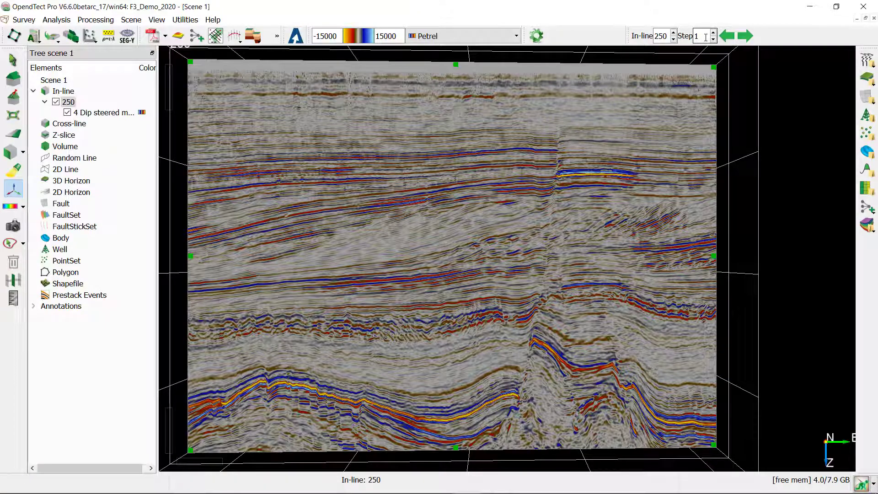
pyautogui.click(745, 36)
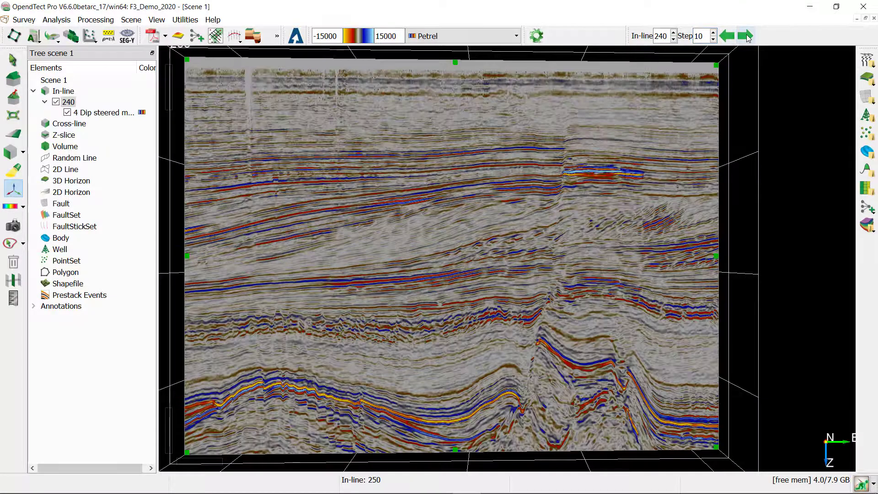
pyautogui.click(746, 36)
pyautogui.click(746, 36)
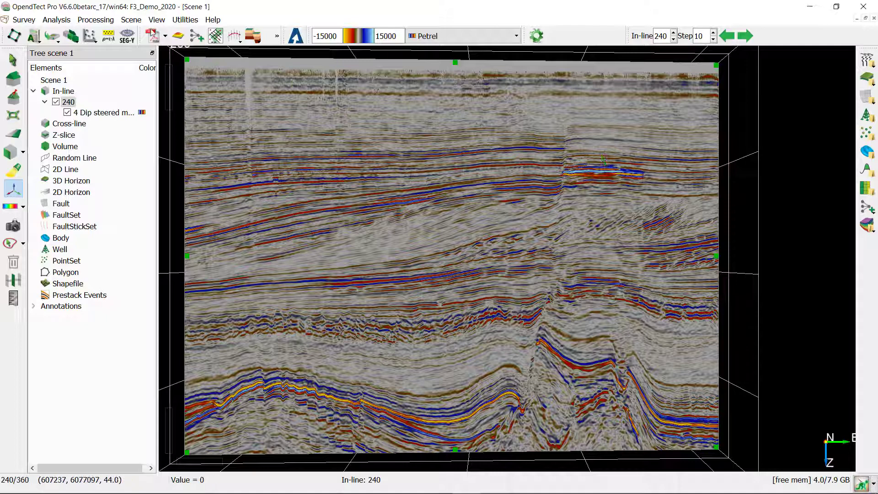
pyautogui.click(187, 21)
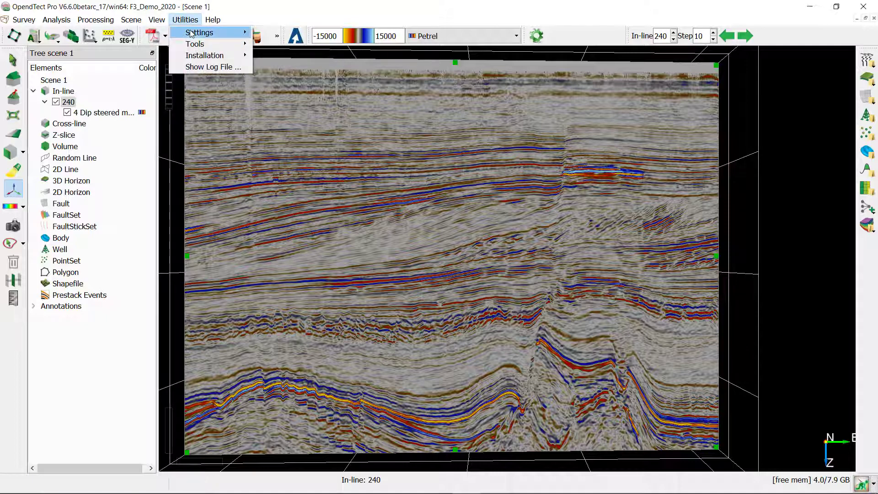
pyautogui.moveTo(191, 33)
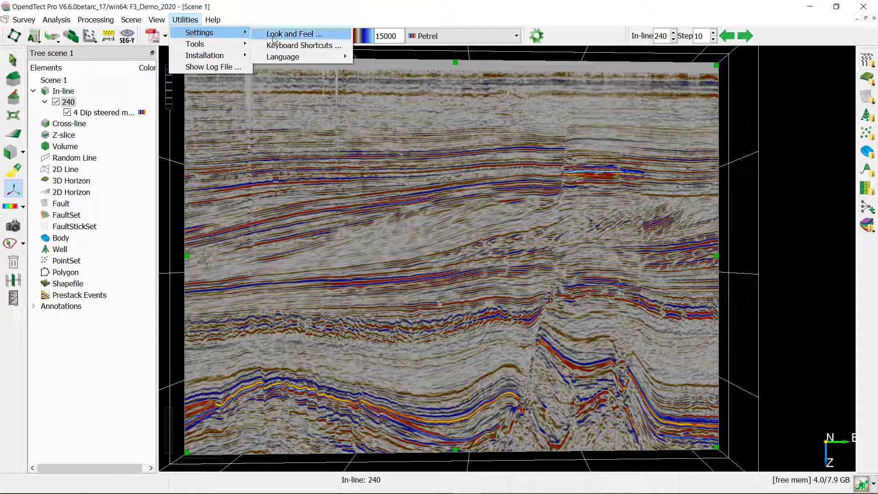
pyautogui.click(499, 15)
pyautogui.click(752, 37)
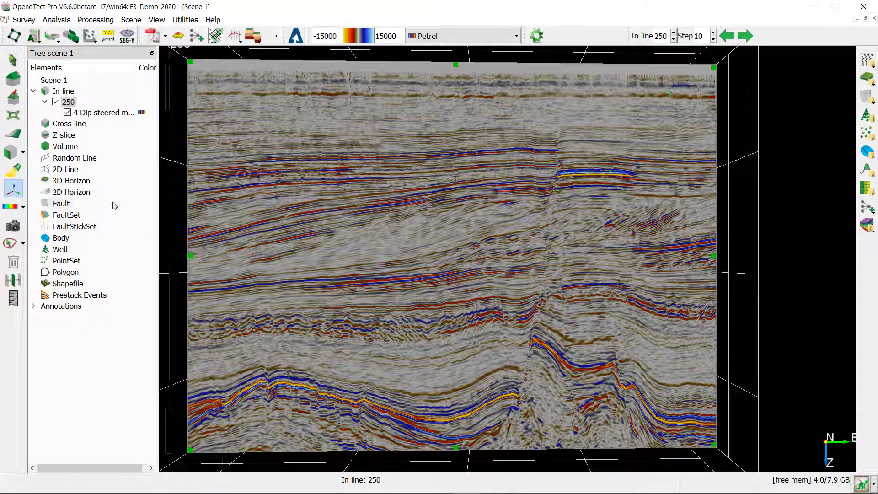
# Create an empty fault, New Fault 1, from the Fault item in the scene tree.
pyautogui.rightClick(65, 206)
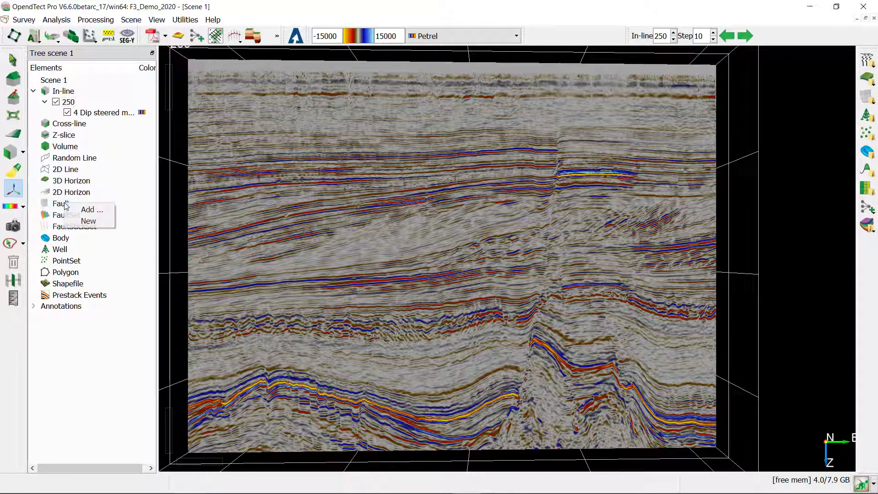
pyautogui.click(101, 223)
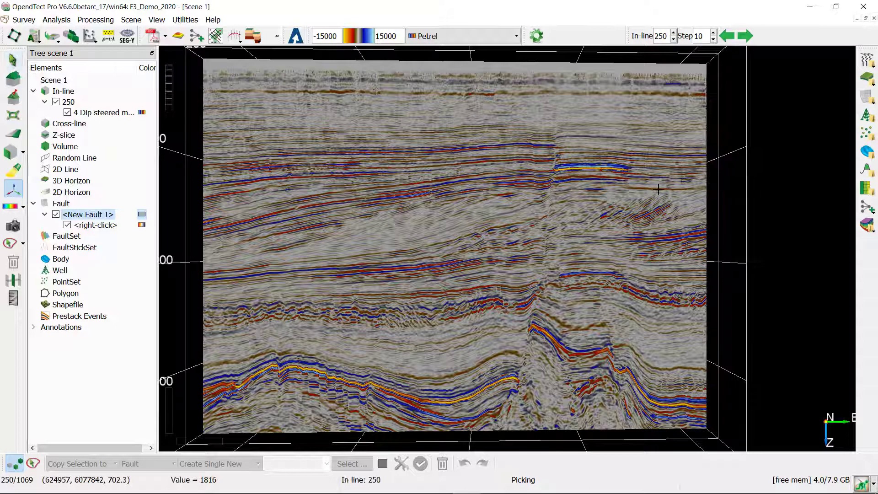
# Pick fault sticks along the fault on in-lines 250 and 240.
pyautogui.moveTo(555, 121)
pyautogui.mouseDown()
pyautogui.moveTo(541, 316)
pyautogui.moveTo(501, 419)
pyautogui.mouseUp()
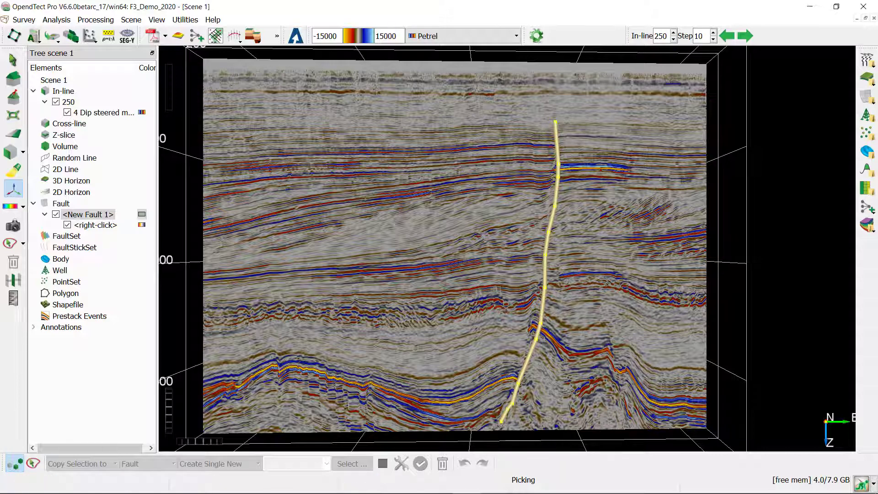
pyautogui.click(727, 36)
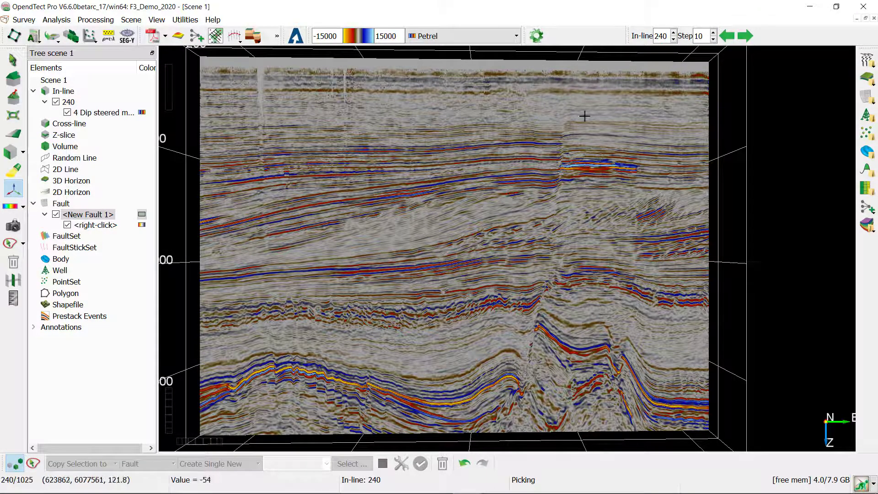
pyautogui.click(566, 118)
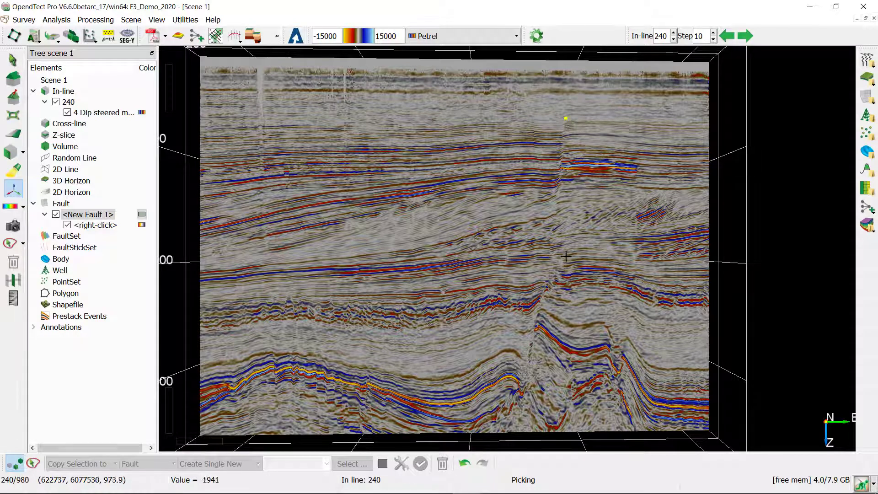
pyautogui.click(556, 233)
pyautogui.click(531, 351)
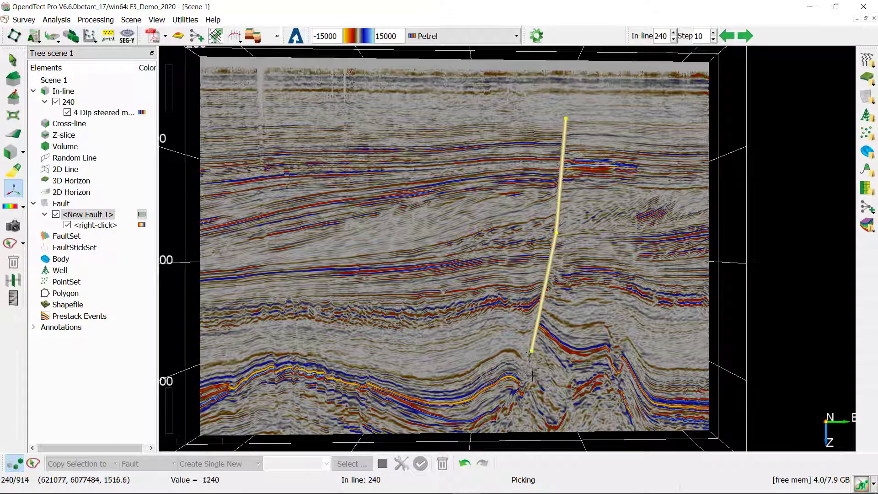
pyautogui.click(511, 421)
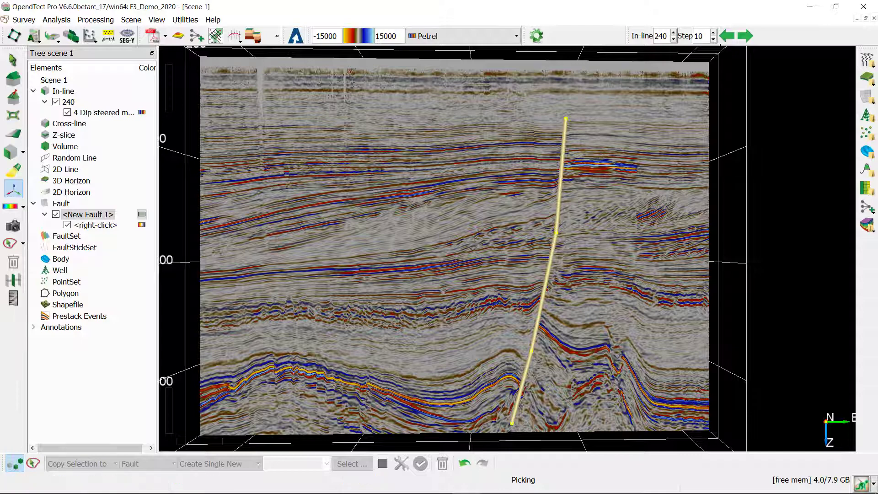
# Pick fault sticks on in-lines 230, 220, 210, 200 and 190, stepping back by 10.
pyautogui.click(727, 37)
pyautogui.moveTo(575, 121)
pyautogui.mouseDown()
pyautogui.moveTo(577, 204)
pyautogui.moveTo(528, 429)
pyautogui.mouseUp()
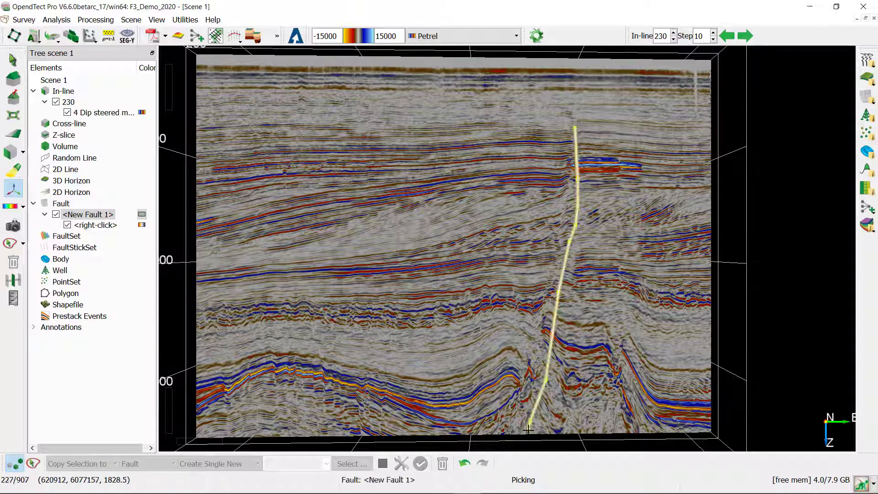
pyautogui.click(733, 35)
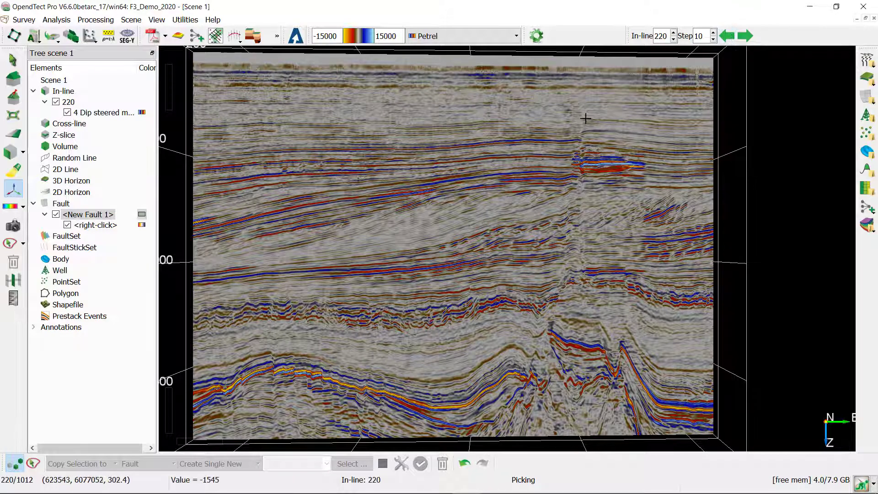
pyautogui.moveTo(585, 119); pyautogui.dragTo(533, 429)
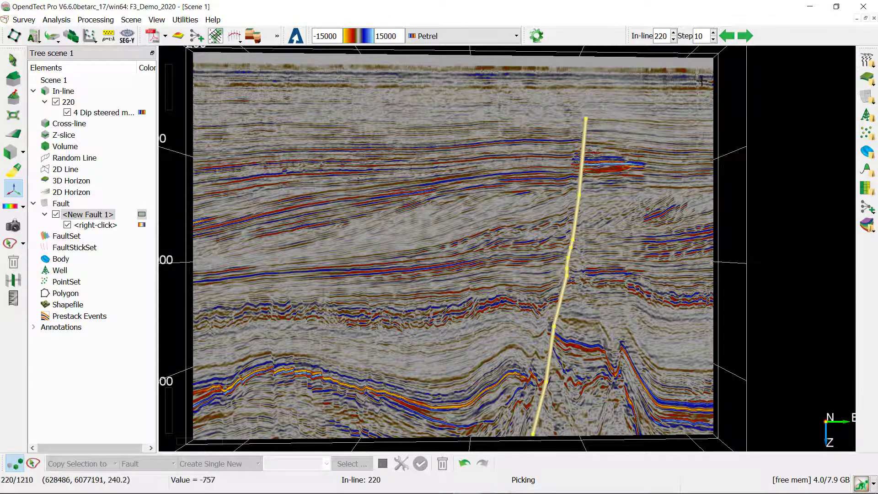
pyautogui.click(727, 35)
pyautogui.moveTo(588, 126)
pyautogui.mouseDown()
pyautogui.moveTo(560, 293)
pyautogui.moveTo(523, 438)
pyautogui.mouseUp()
pyautogui.press('pagedown')
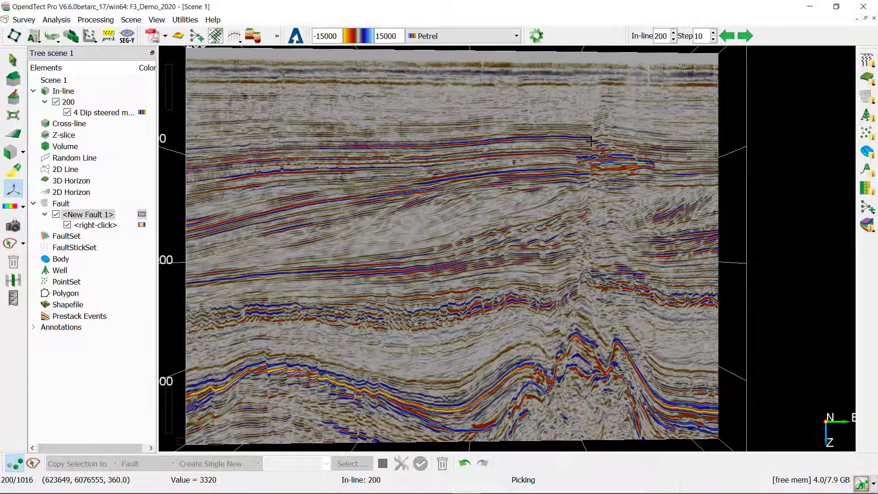
pyautogui.moveTo(589, 130)
pyautogui.mouseDown()
pyautogui.moveTo(576, 337)
pyautogui.moveTo(546, 434)
pyautogui.mouseUp()
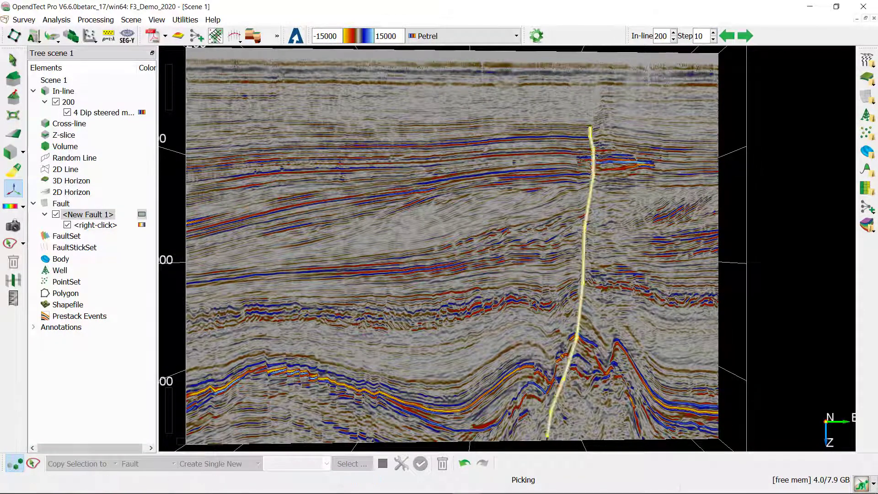
pyautogui.press('pagedown')
pyautogui.moveTo(599, 126); pyautogui.dragTo(553, 431)
# Zoom in and rotate the scene to view the fault face-on against in-line 190.
pyautogui.scroll(-5, 692, 197)
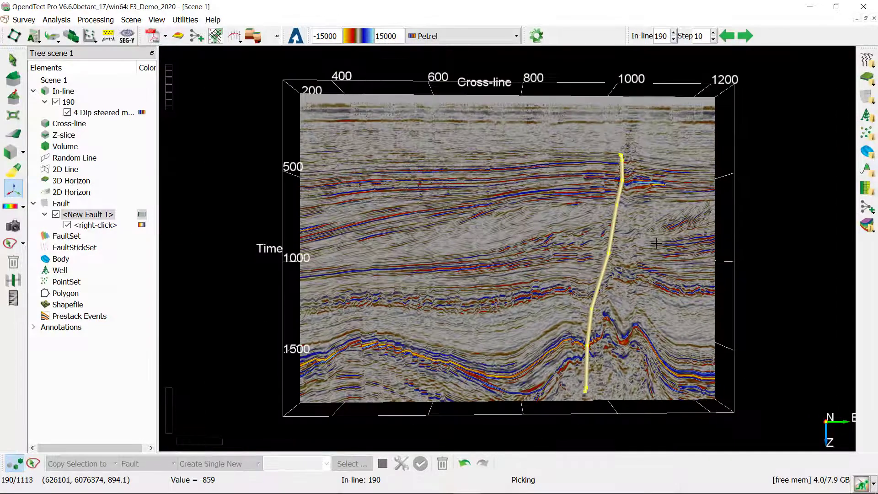
pyautogui.moveTo(696, 254); pyautogui.dragTo(457, 285, button='middle')
pyautogui.scroll(5, 457, 285)
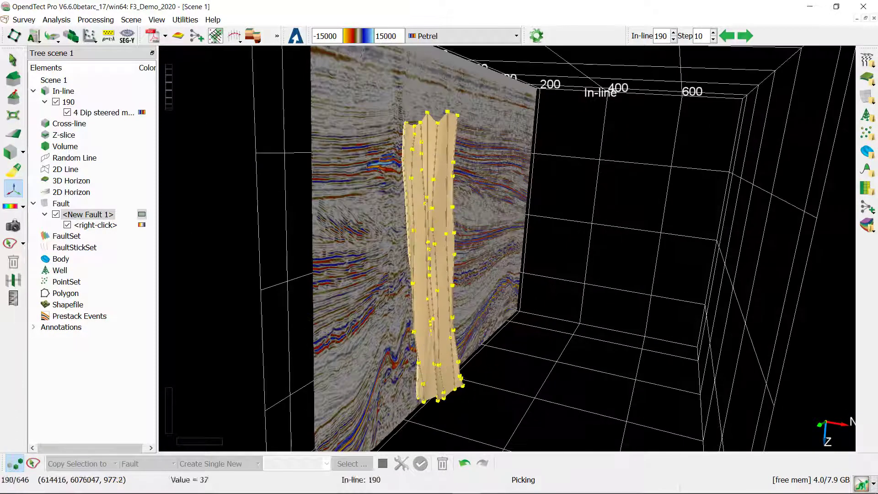
pyautogui.scroll(3, 430, 256)
pyautogui.moveTo(430, 256); pyautogui.dragTo(576, 244, button='middle')
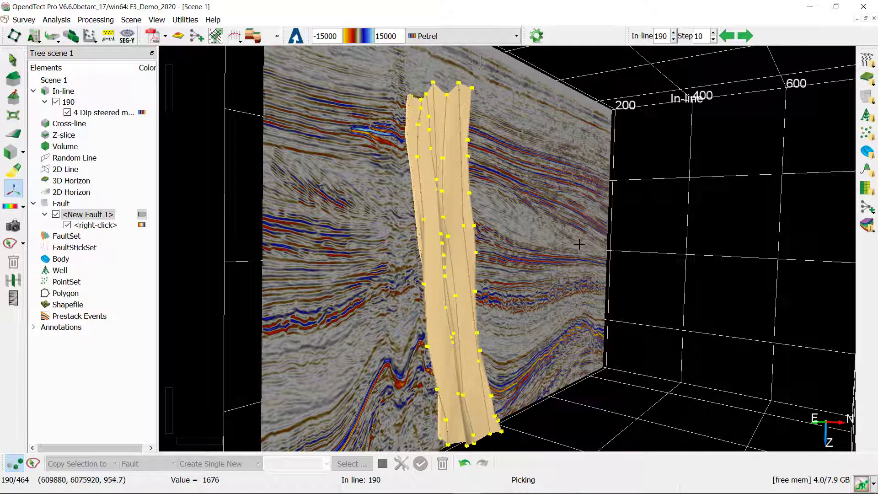
# Display New Fault 1 only at sections, then restore the full fault plane.
pyautogui.rightClick(110, 217)
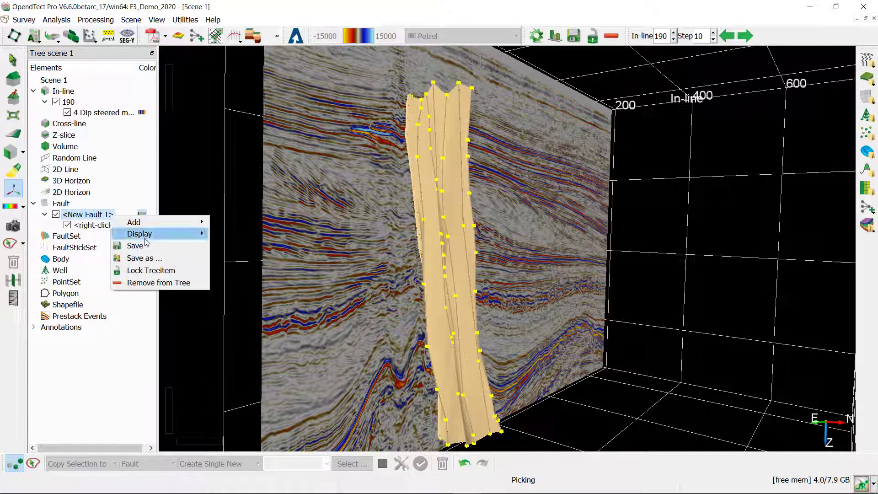
pyautogui.moveTo(150, 234)
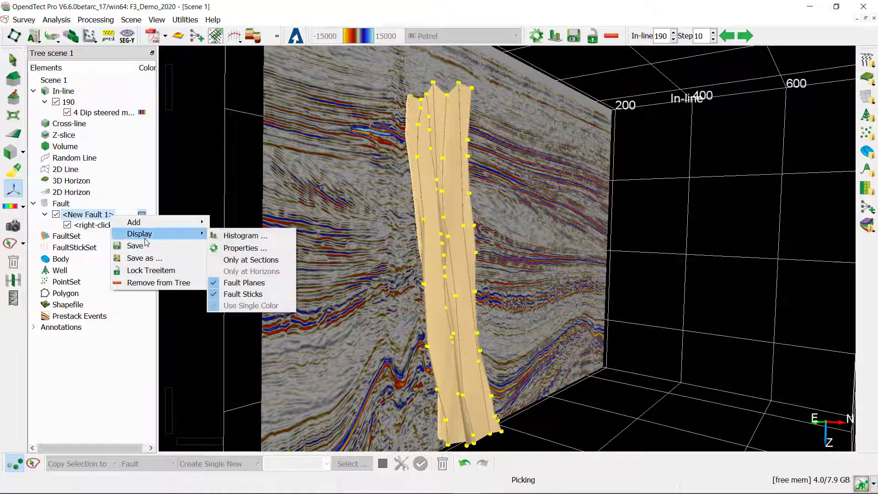
pyautogui.click(243, 260)
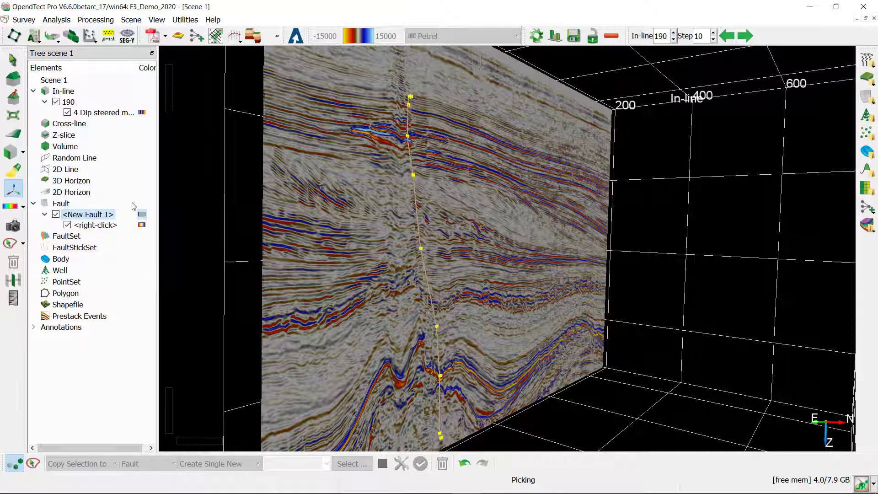
pyautogui.click(96, 220)
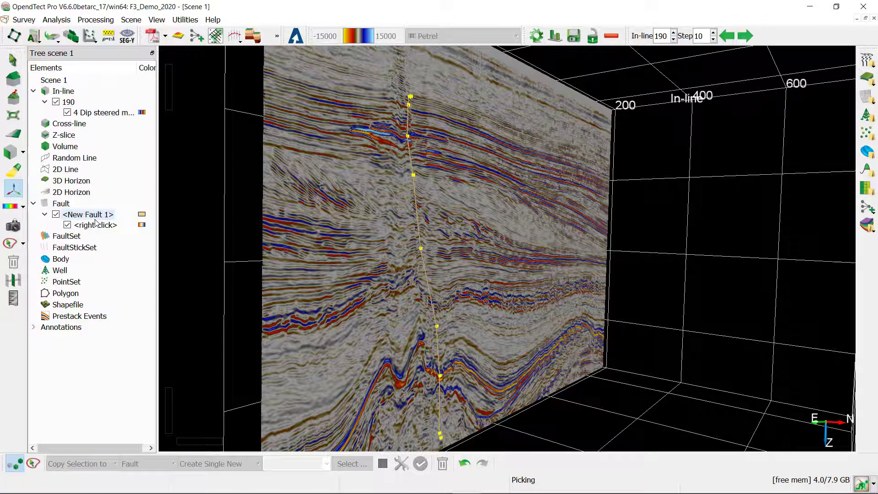
pyautogui.click(95, 222)
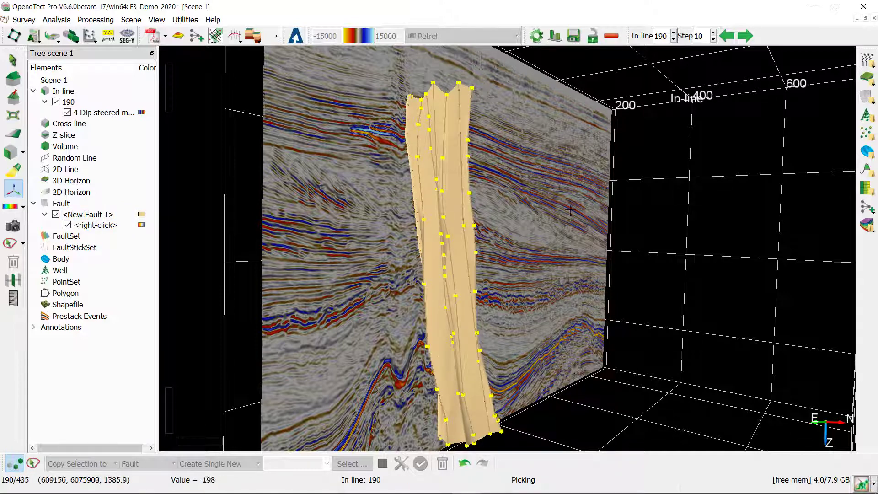
# Select the fault sticks along the right edge of New Fault 1 and remove them.
pyautogui.click(32, 465)
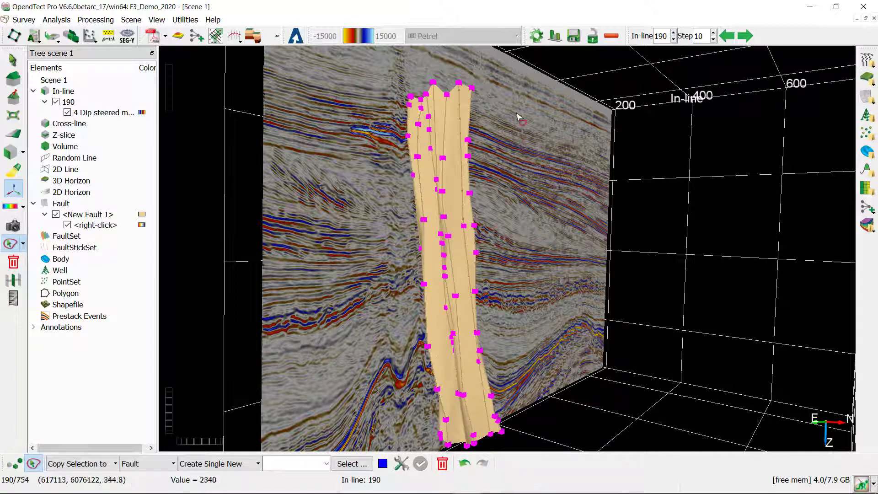
pyautogui.moveTo(494, 83)
pyautogui.mouseDown()
pyautogui.moveTo(463, 96)
pyautogui.moveTo(462, 228)
pyautogui.moveTo(484, 378)
pyautogui.moveTo(511, 437)
pyautogui.moveTo(509, 421)
pyautogui.mouseUp()
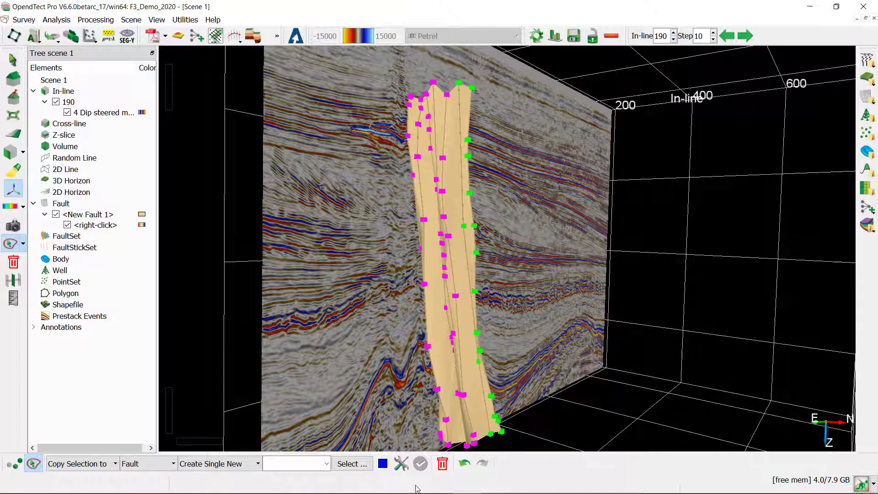
pyautogui.click(442, 464)
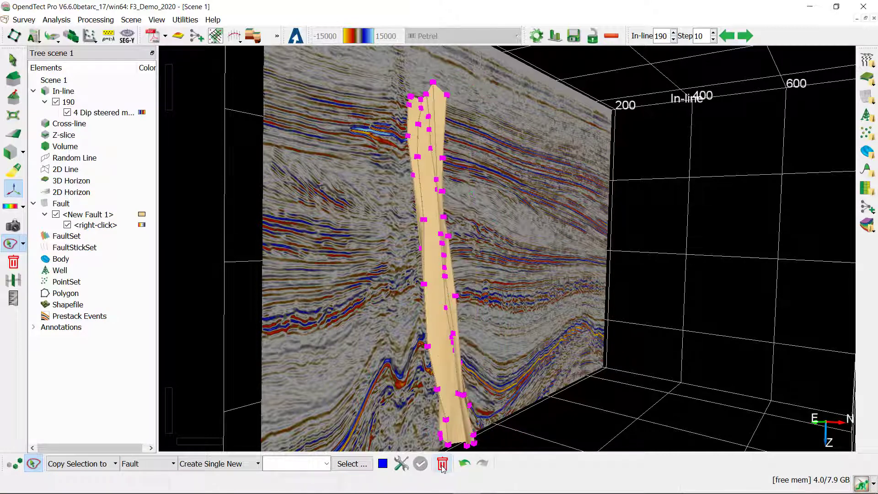
# Show the 4 Dip steered median filter stored cube on the fault's attribute layer.
pyautogui.click(89, 226)
pyautogui.rightClick(90, 229)
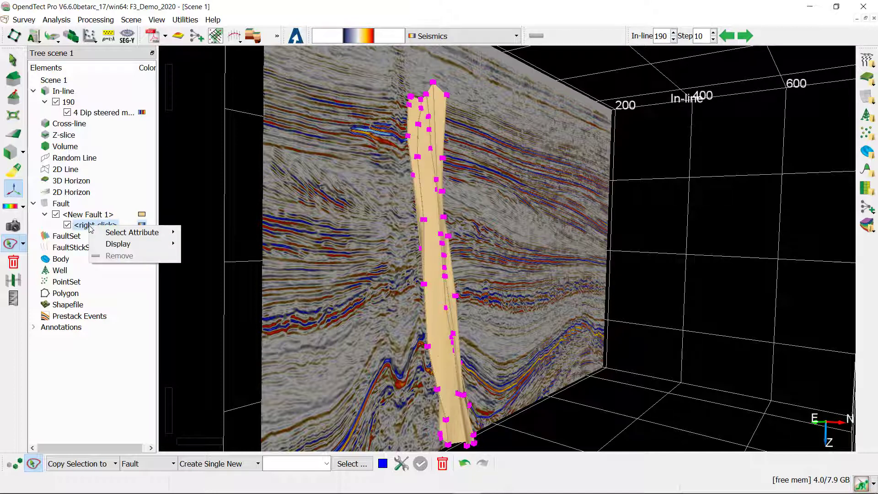
pyautogui.moveTo(133, 232)
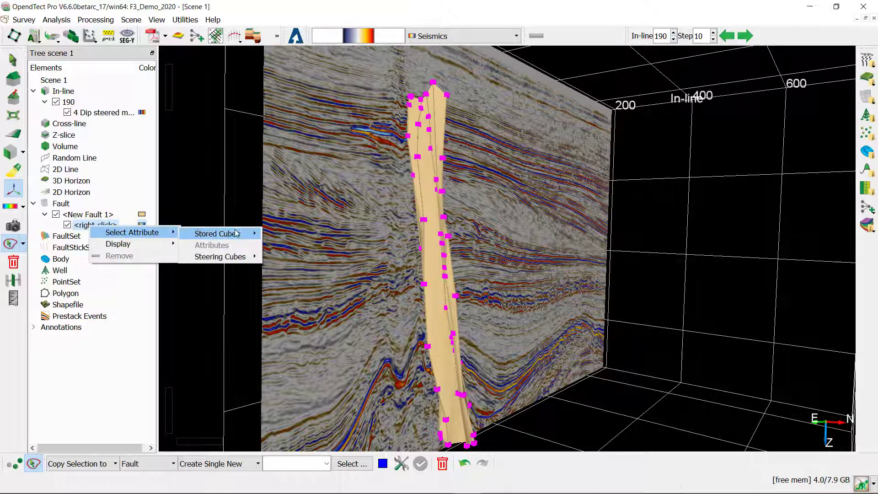
pyautogui.moveTo(228, 233)
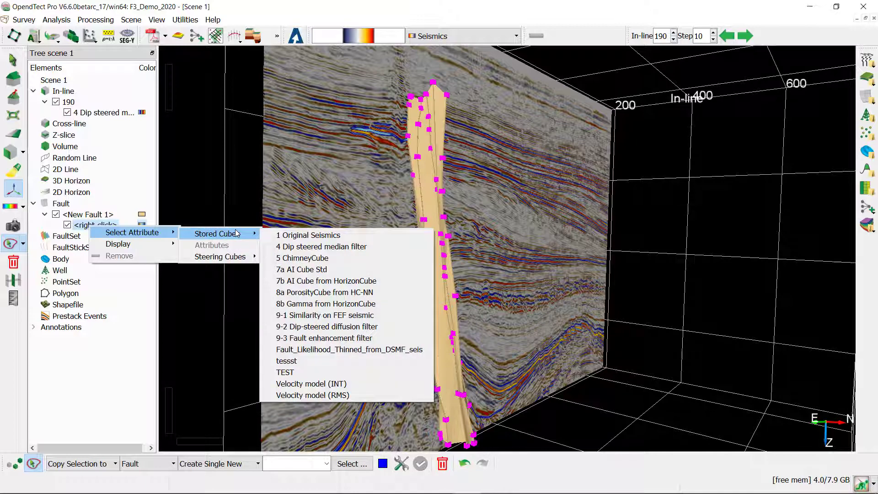
pyautogui.click(336, 247)
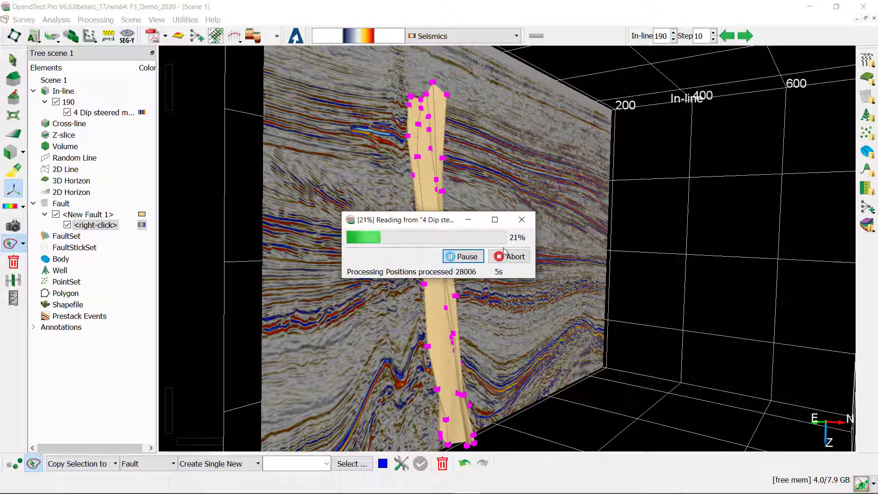
pyautogui.scroll(5, 504, 250)
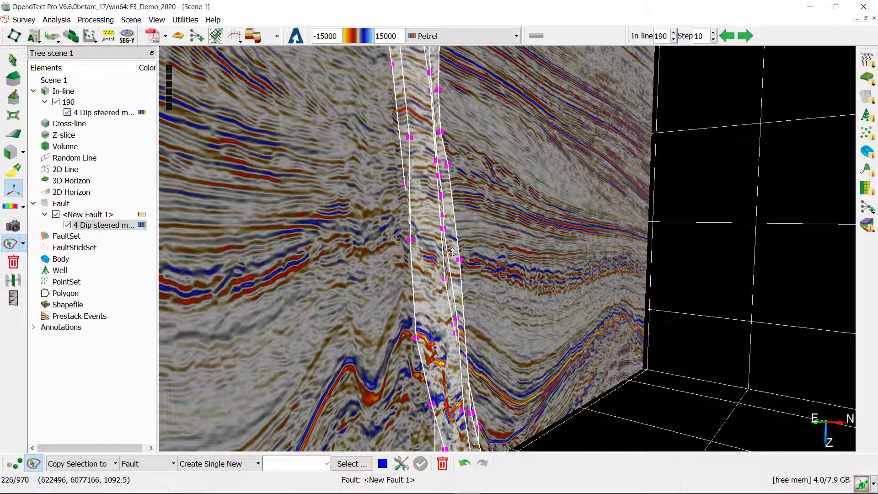
pyautogui.scroll(-6, 495, 318)
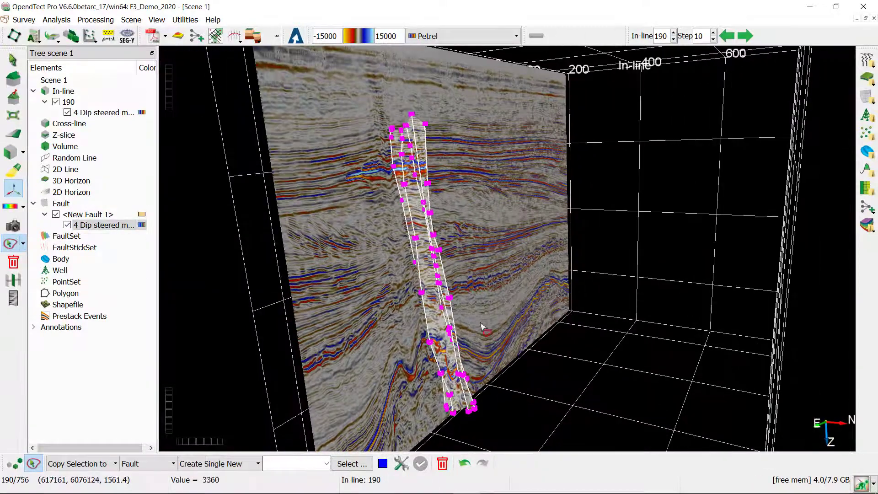
# Hide the in-line 190 seismic section and reselect New Fault 1.
pyautogui.click(64, 102)
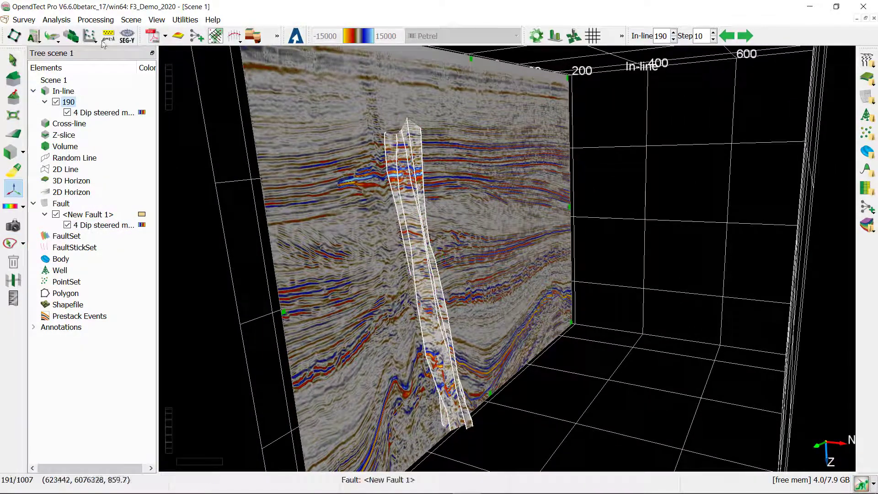
pyautogui.click(56, 101)
pyautogui.scroll(3, 439, 253)
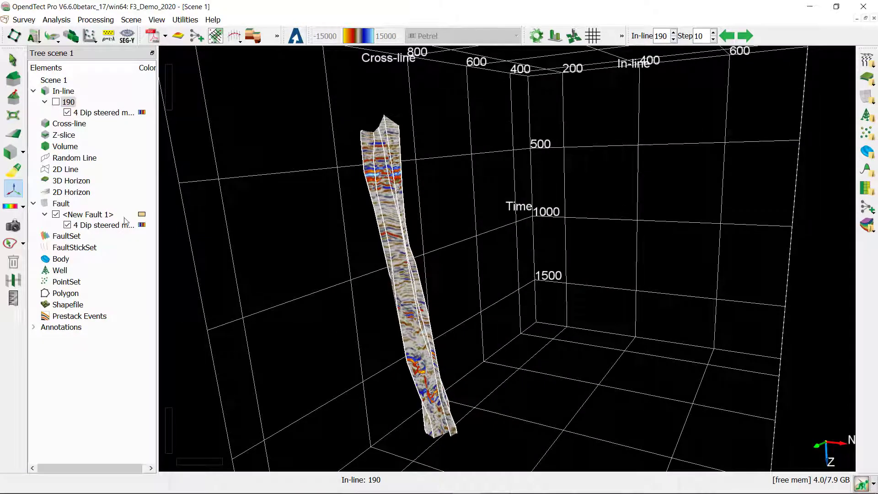
pyautogui.click(89, 215)
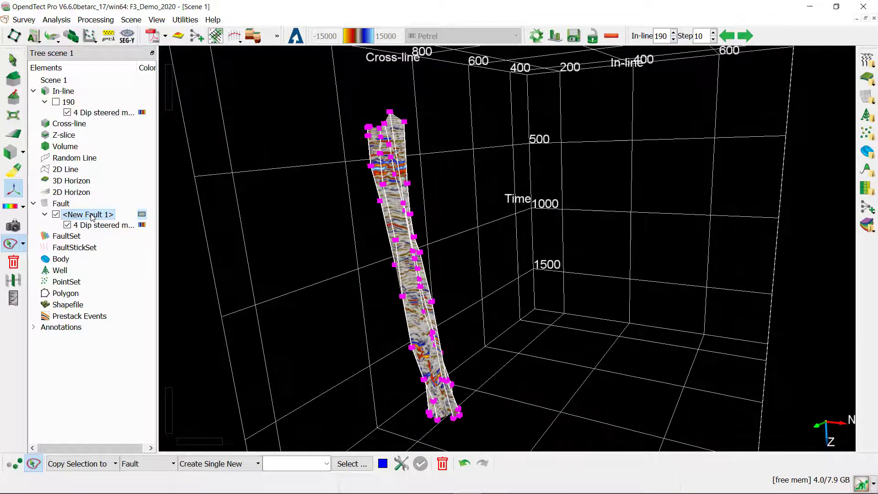
# Save New Fault 1 as output fault New_Fault.
pyautogui.rightClick(93, 217)
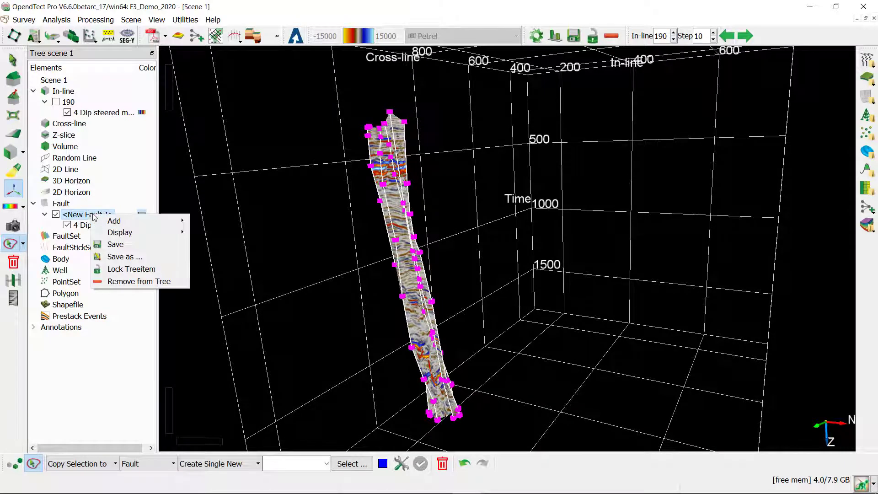
pyautogui.click(115, 244)
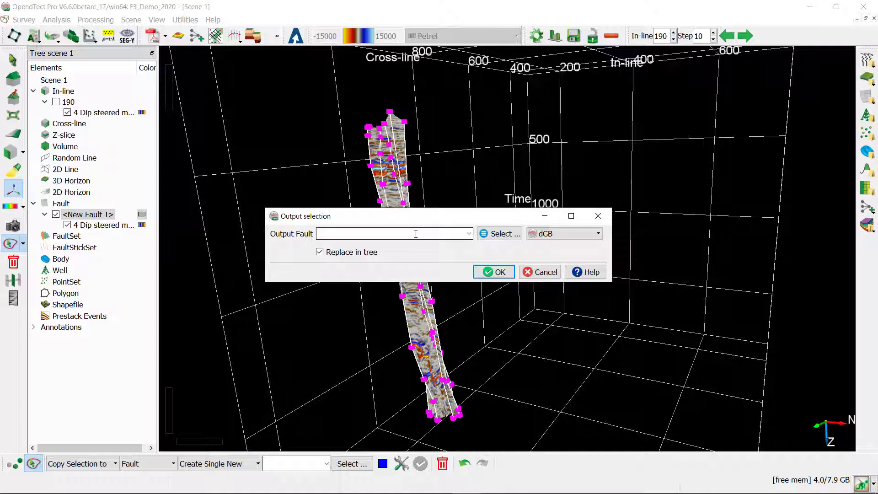
pyautogui.write('New_Fault')
pyautogui.click(478, 274)
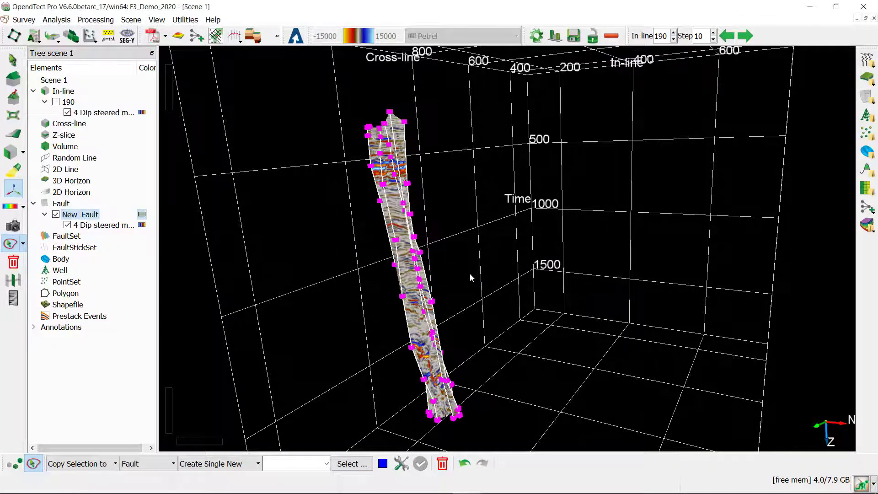